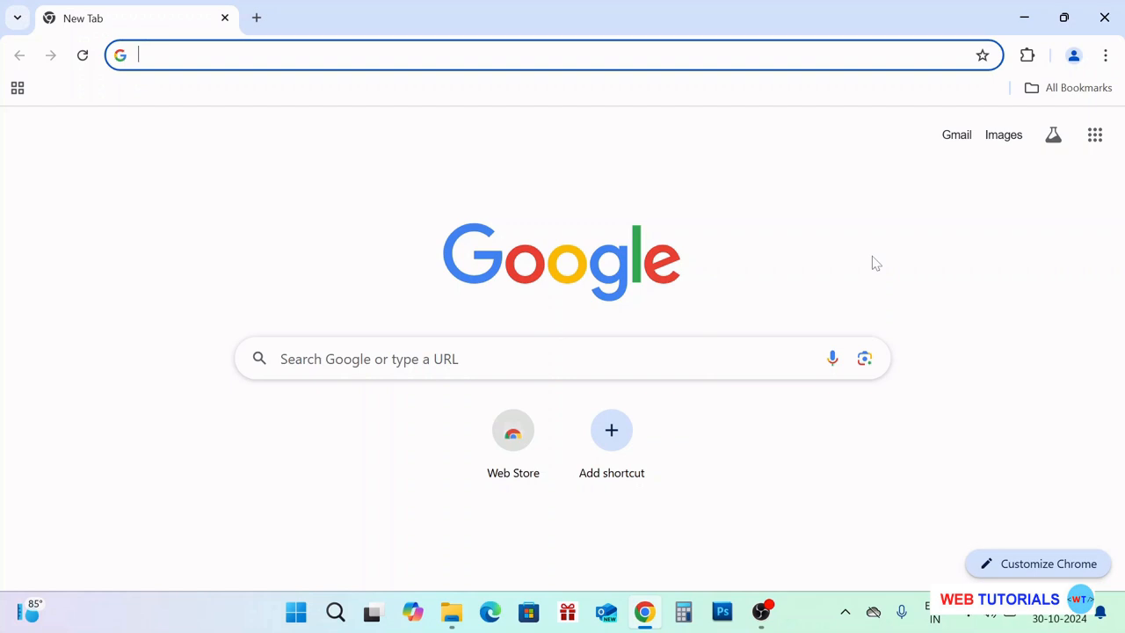
Step: Search Google for "node js" and open the official Node.js website in a new tab
{"action": "type", "text": "node js"}
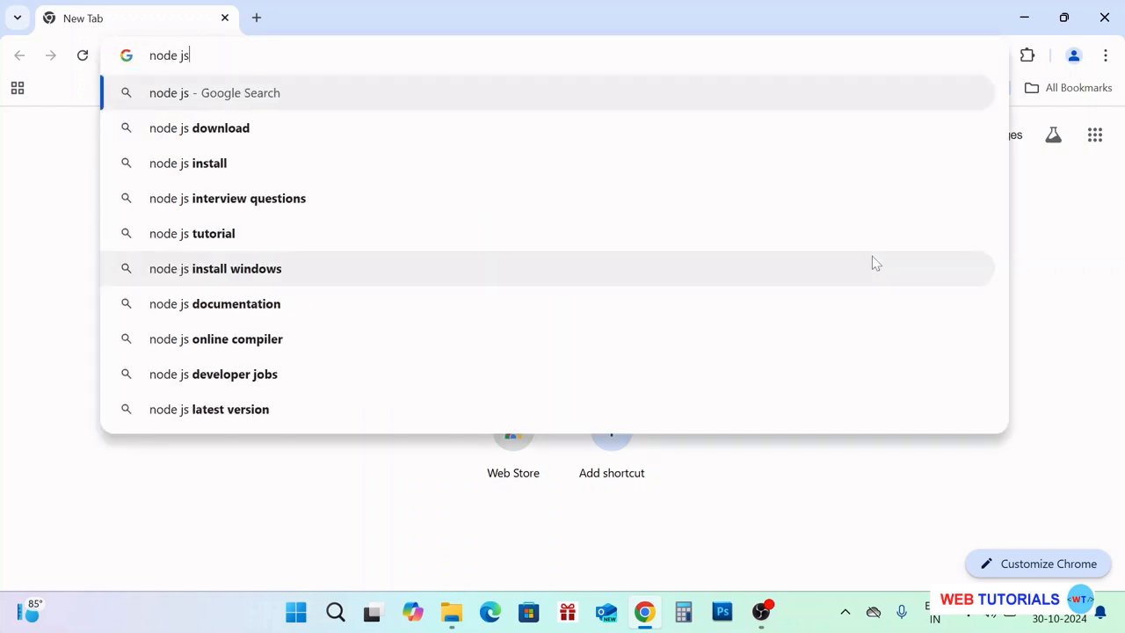
{"action": "key", "text": "Return"}
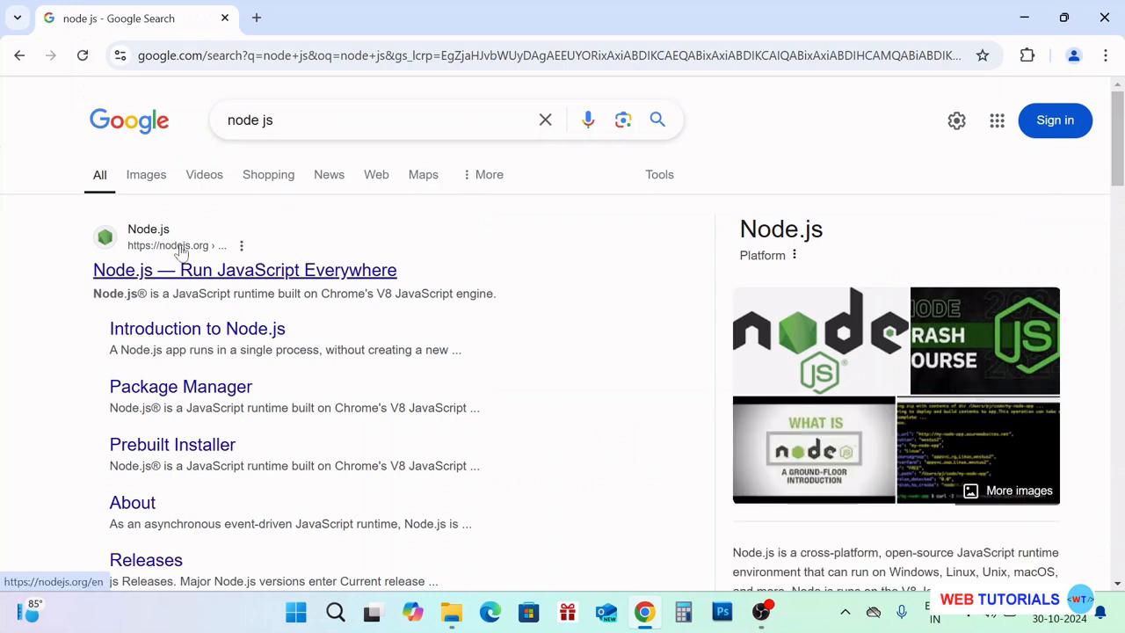
{"action": "right_click", "coordinate": [211, 269]}
{"action": "left_click", "coordinate": [261, 288]}
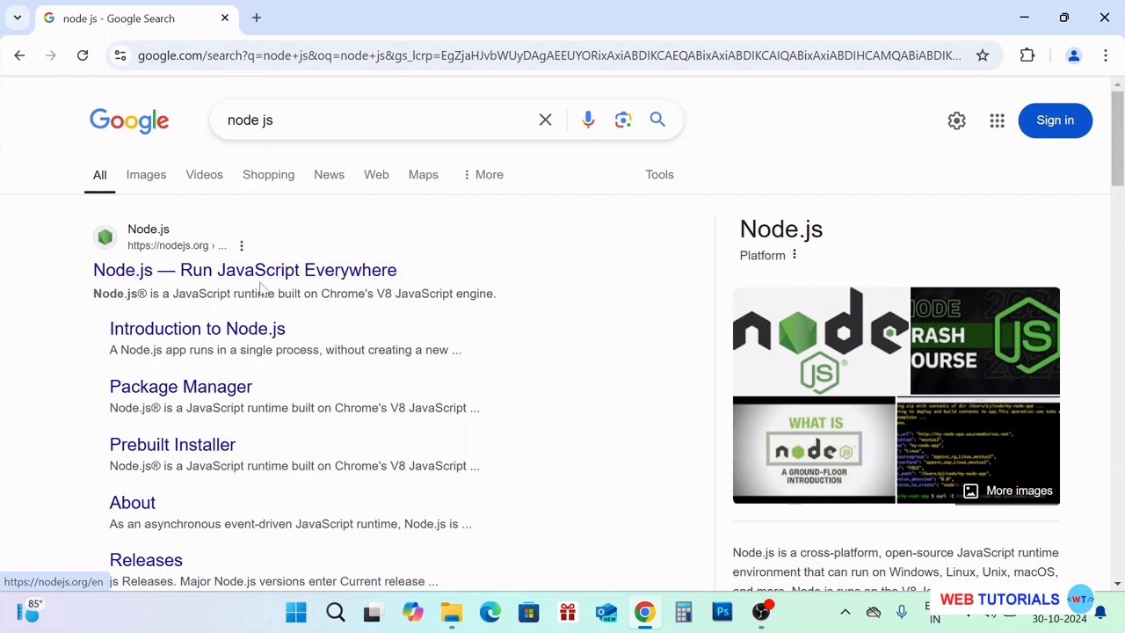
{"action": "left_click", "coordinate": [372, 21]}
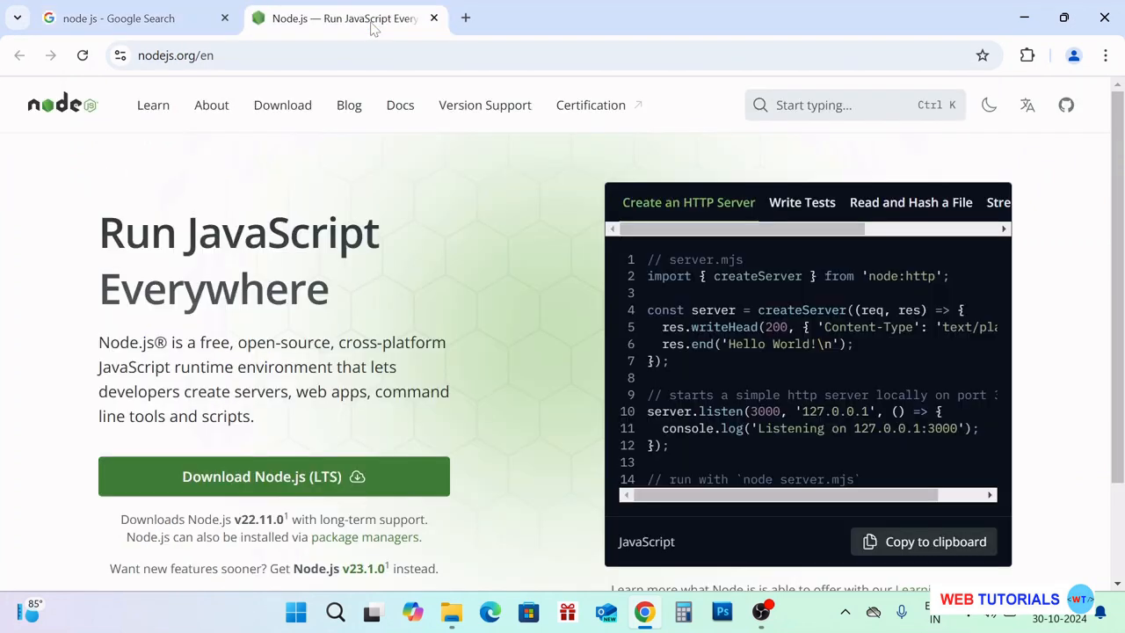
Step: Download the Node.js LTS v22.11.0 installer from the Node.js home page
{"action": "scroll", "coordinate": [1081, 281], "scroll_direction": "down", "scroll_amount": 1}
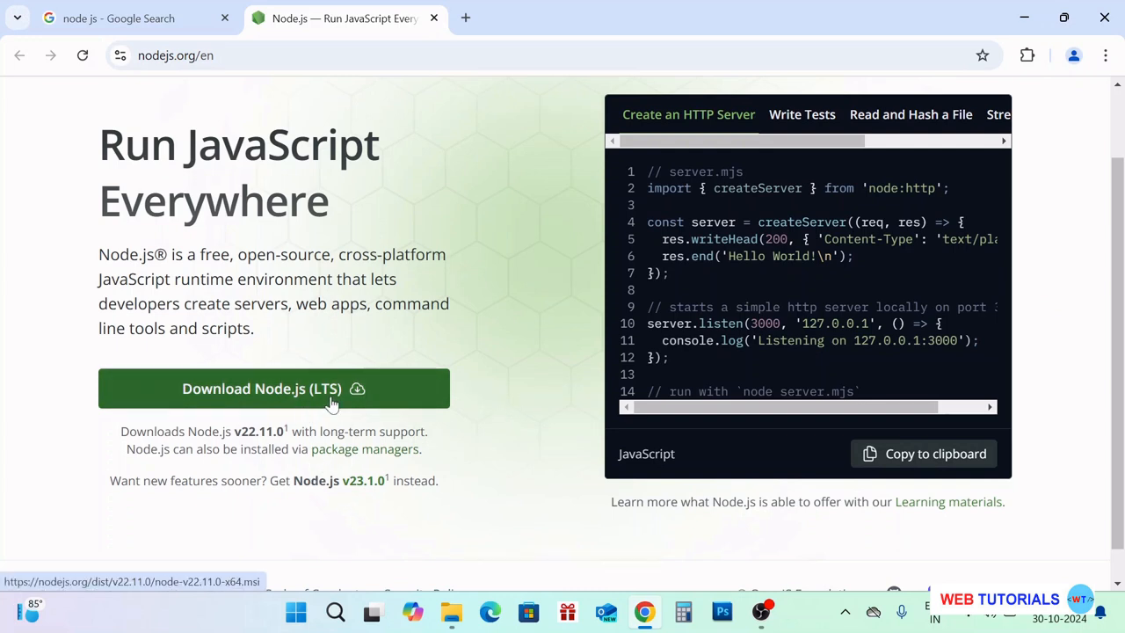
{"action": "scroll", "coordinate": [334, 402], "scroll_direction": "down", "scroll_amount": 1}
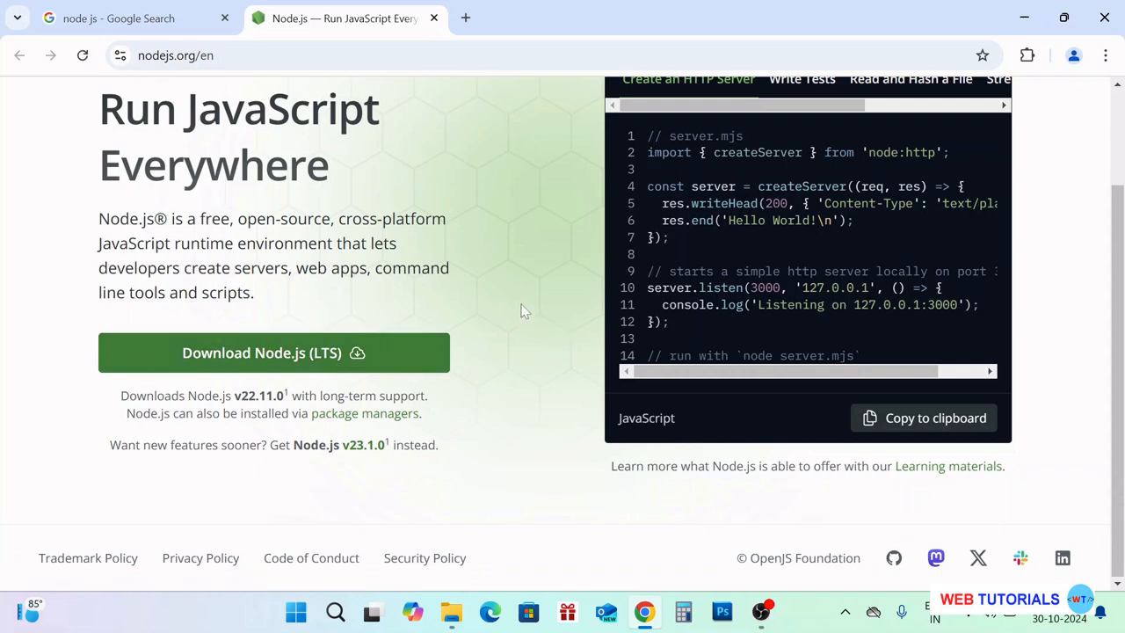
{"action": "left_click", "coordinate": [303, 358]}
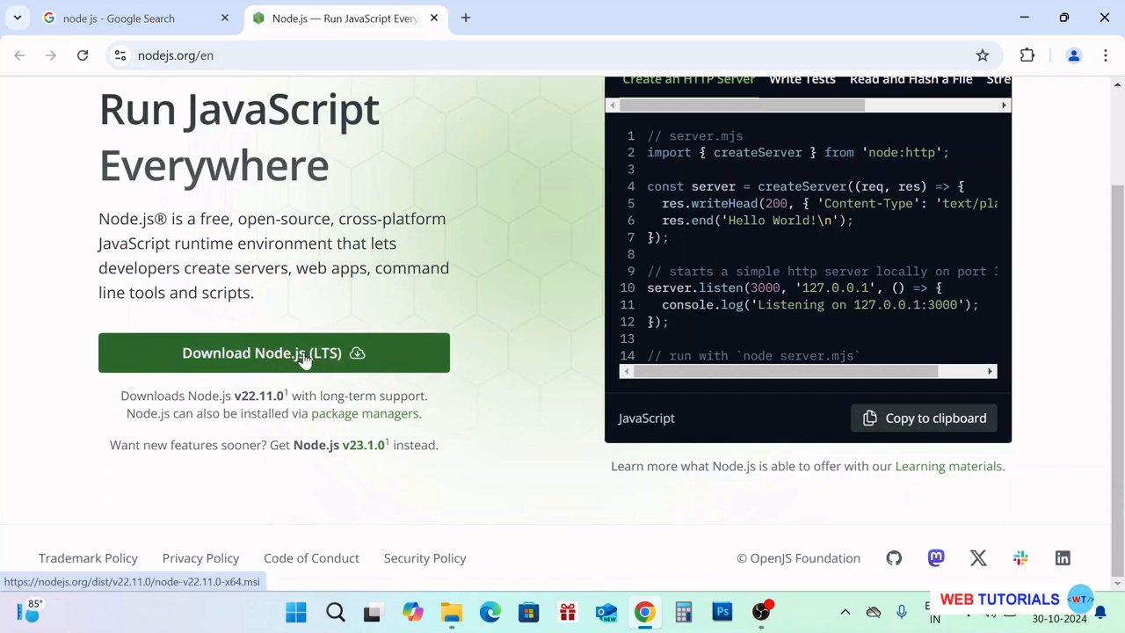
{"action": "scroll", "coordinate": [1087, 235], "scroll_direction": "up", "scroll_amount": 1}
{"action": "scroll", "coordinate": [1087, 235], "scroll_direction": "up", "scroll_amount": 2}
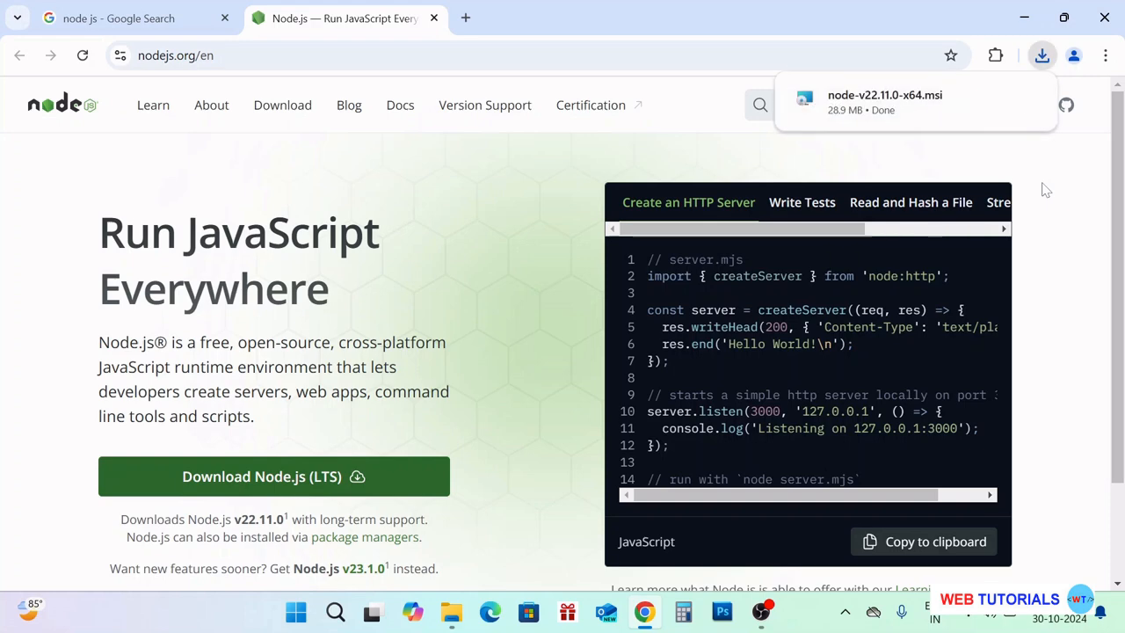
Step: Show the finished download in its folder and launch the installer node-v22.11.0-x64.msi
{"action": "mouse_move", "coordinate": [1028, 121]}
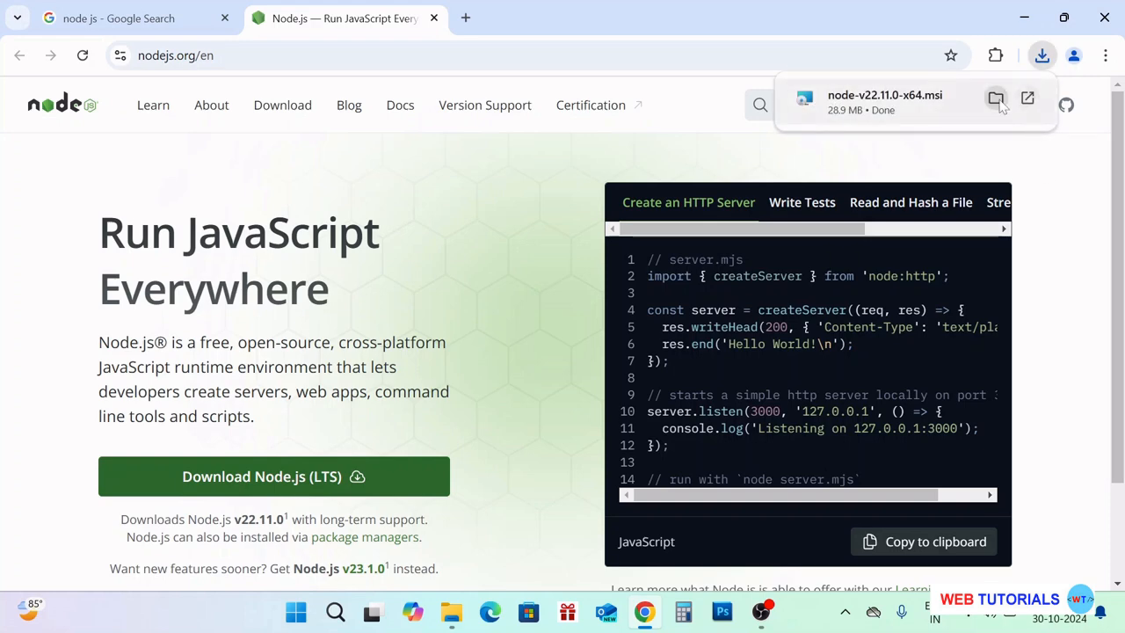
{"action": "left_click", "coordinate": [997, 99]}
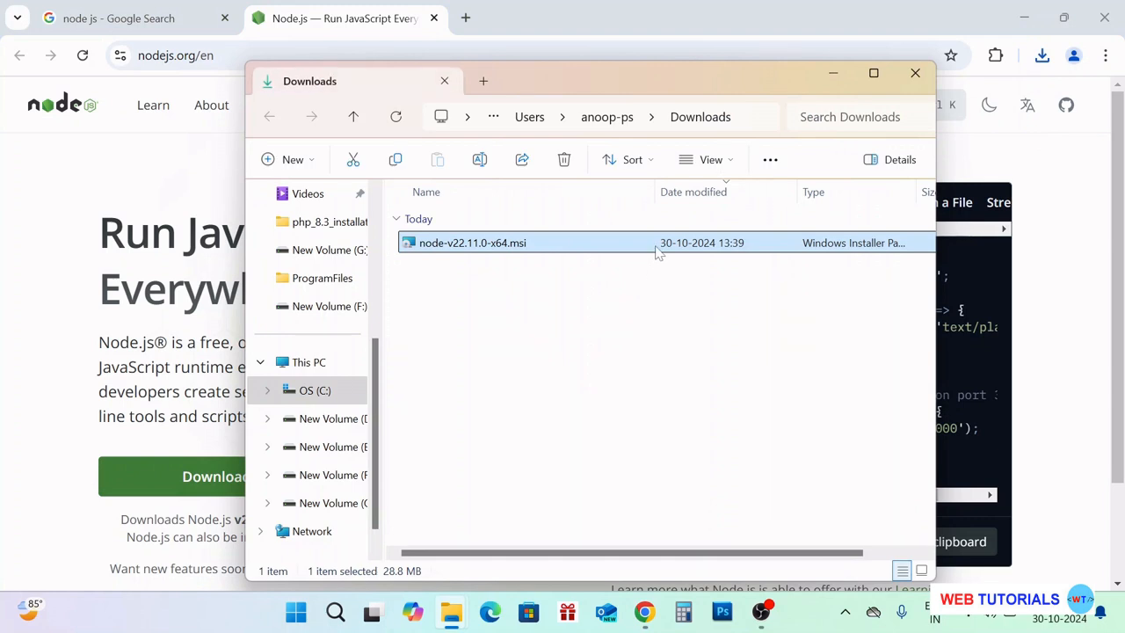
{"action": "double_click", "coordinate": [507, 249]}
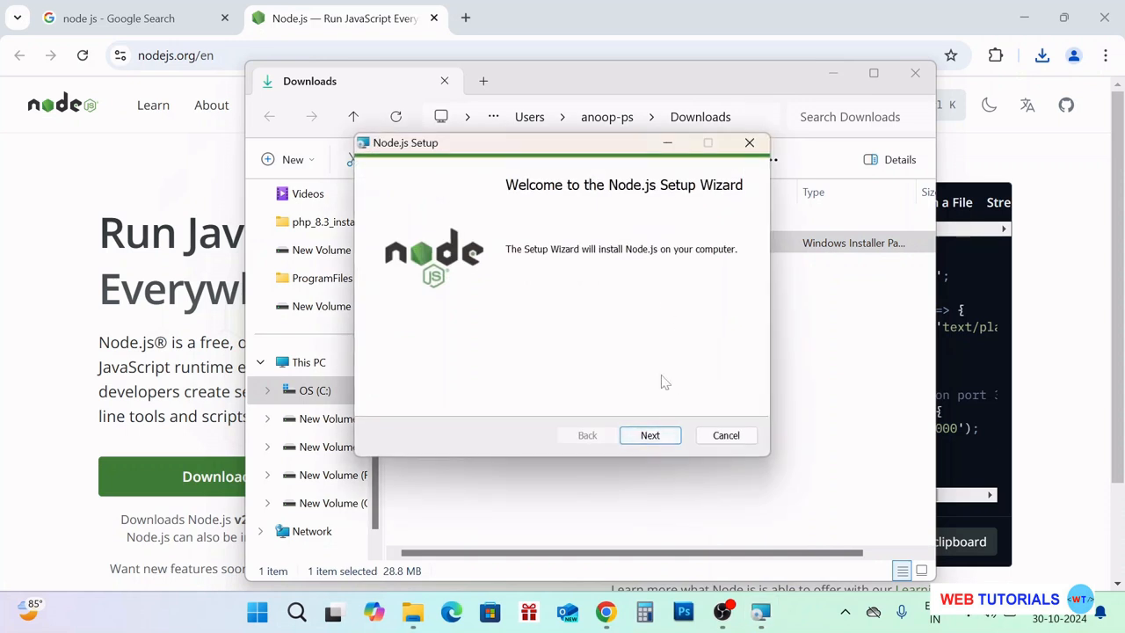
Step: Accept the license terms in the Node.js setup, keeping the destination C:\Program Files\nodejs\ and the default features
{"action": "left_click", "coordinate": [655, 437]}
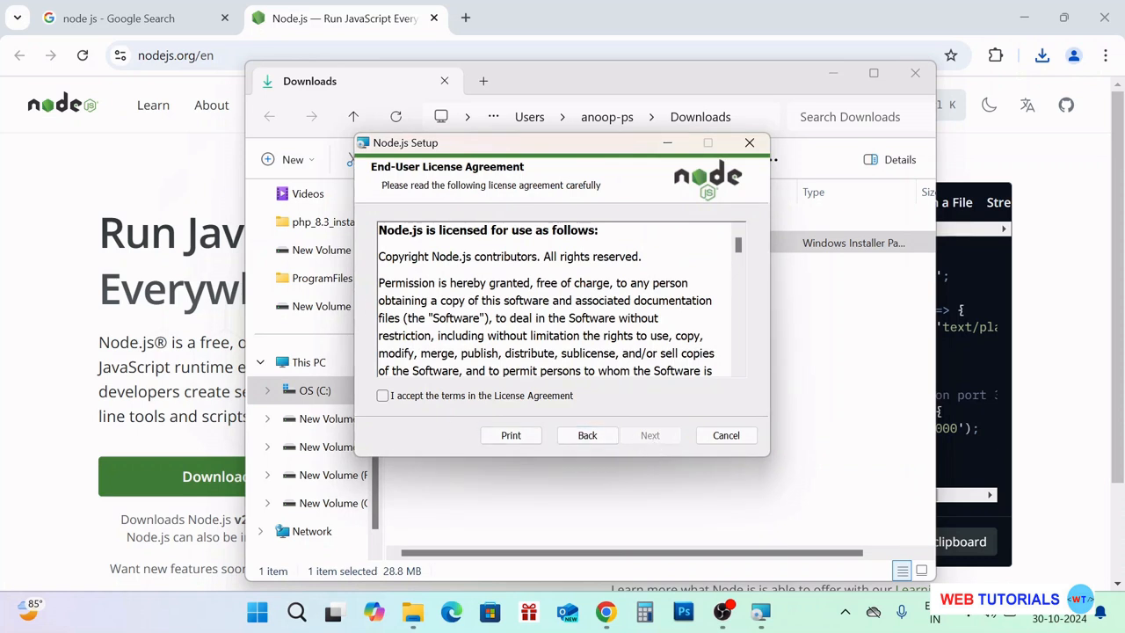
{"action": "left_click", "coordinate": [384, 396]}
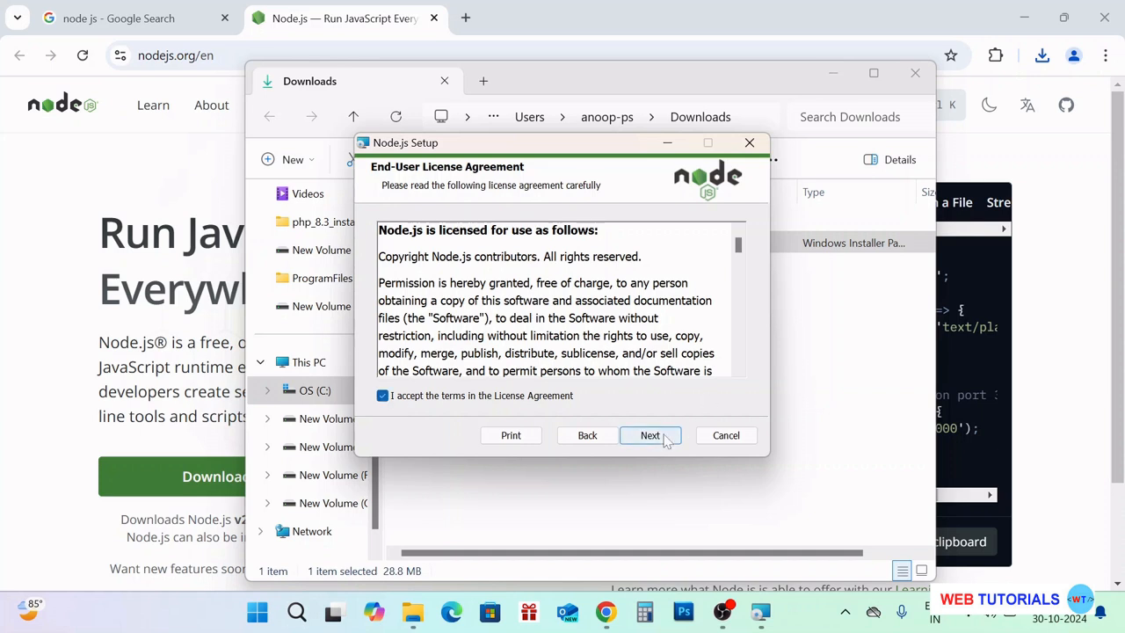
{"action": "left_click", "coordinate": [650, 435]}
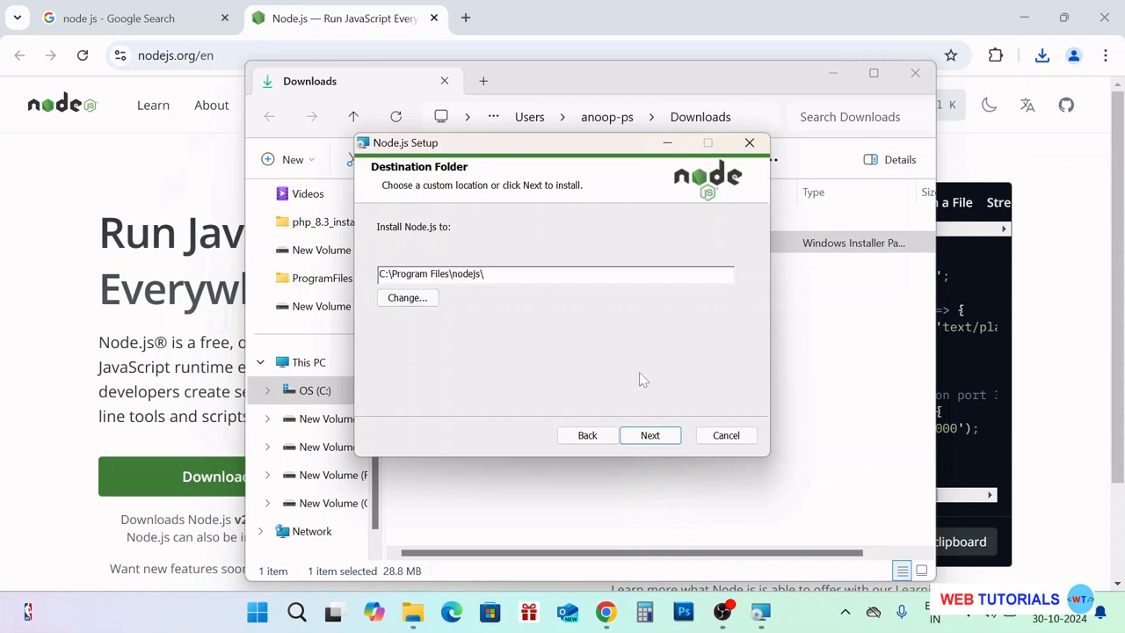
{"action": "left_click", "coordinate": [660, 436]}
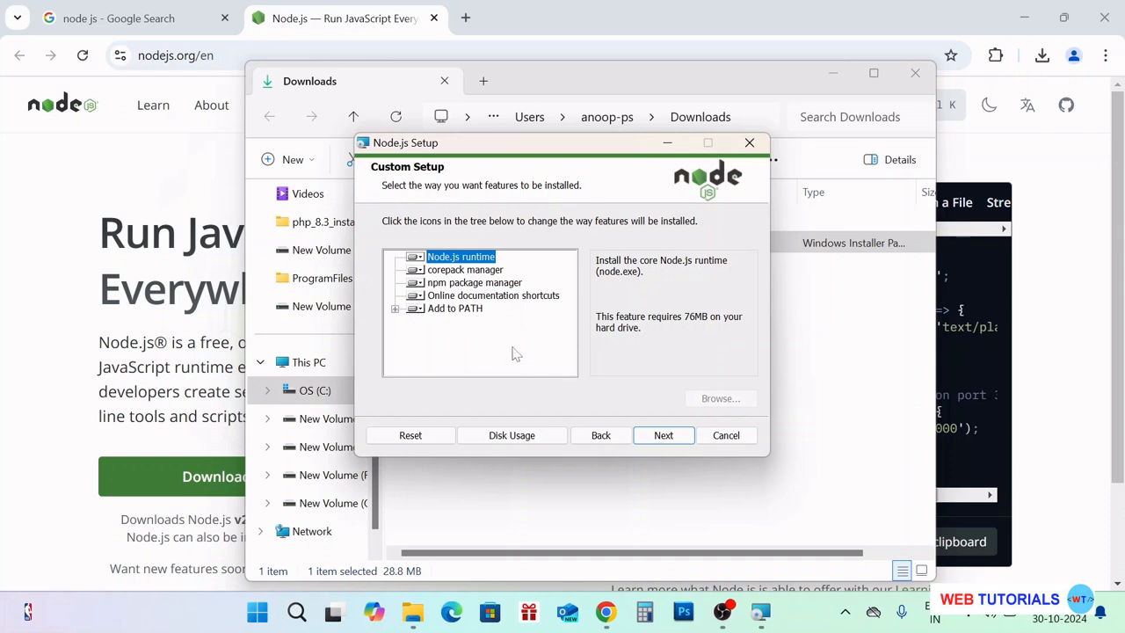
{"action": "left_click", "coordinate": [664, 437]}
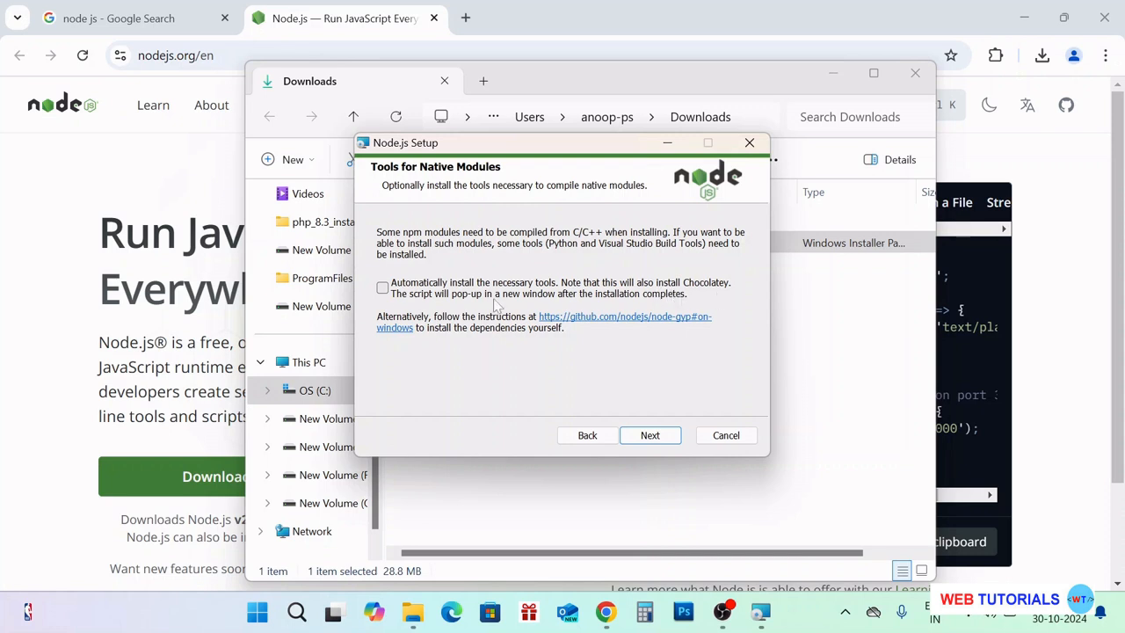
Step: Enable automatic installation of the tools for native modules, then install Node.js and finish the setup wizard
{"action": "left_click", "coordinate": [382, 288]}
{"action": "left_click", "coordinate": [650, 437]}
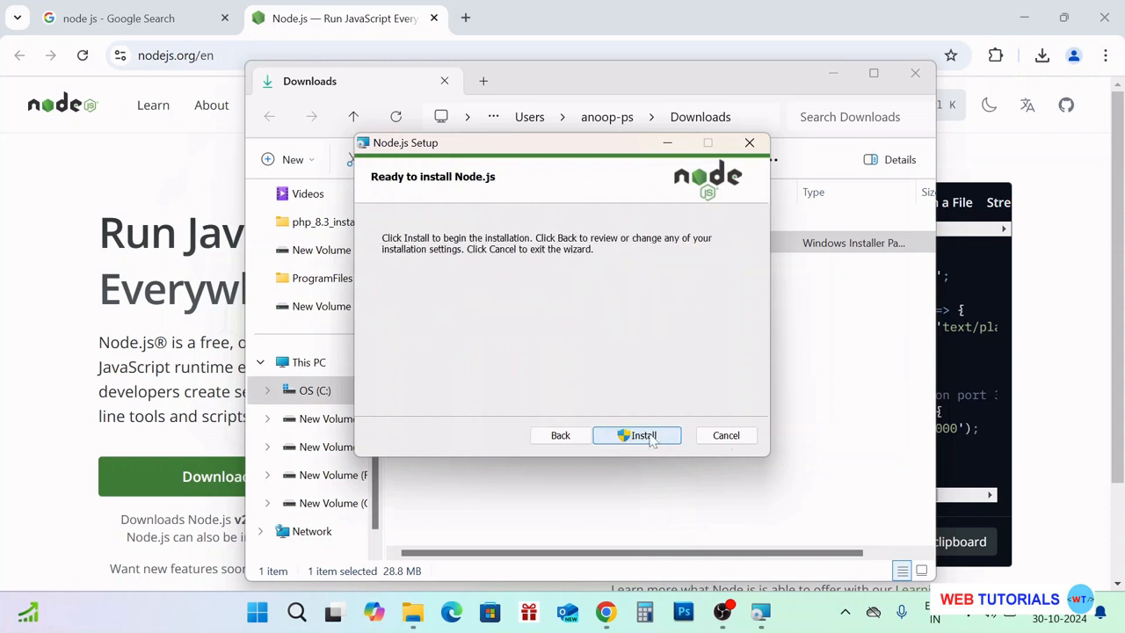
{"action": "left_click", "coordinate": [650, 437]}
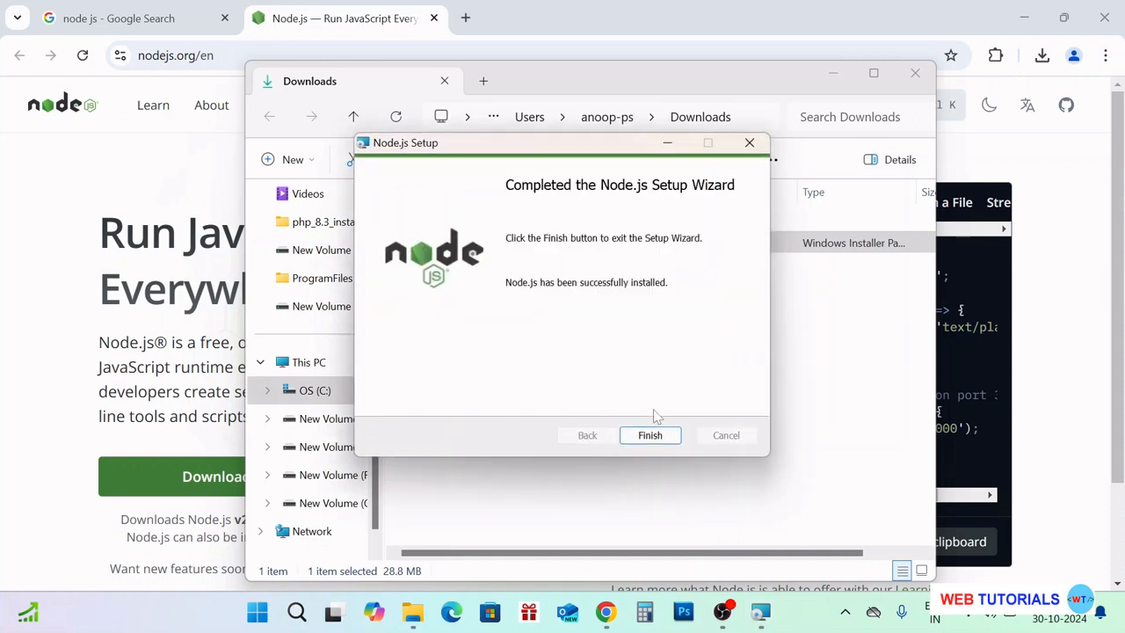
{"action": "left_click", "coordinate": [648, 436]}
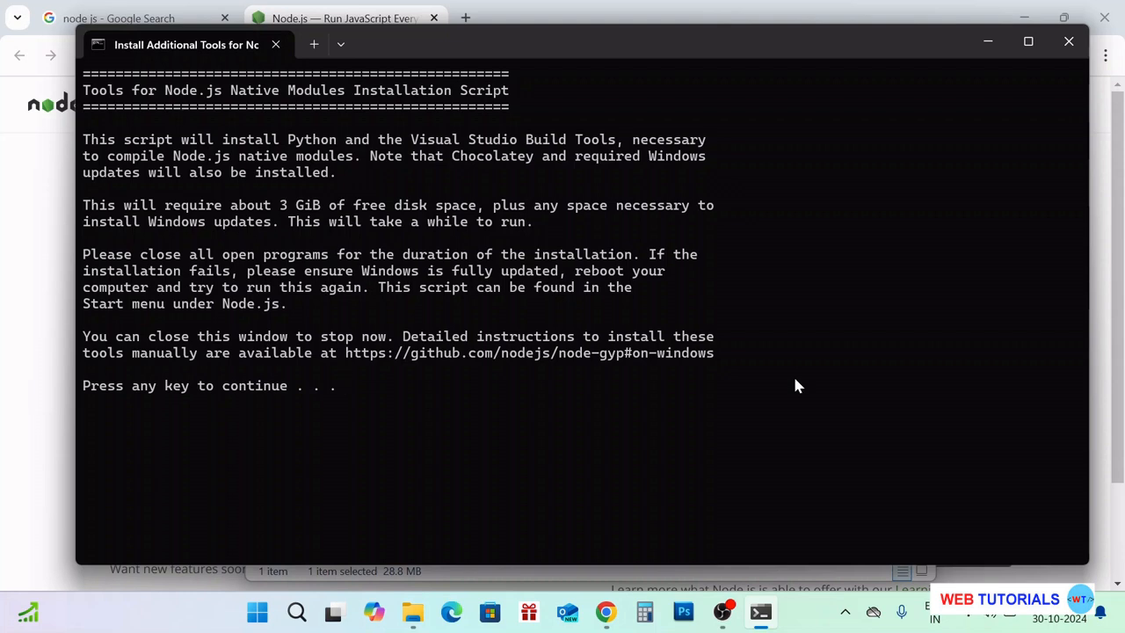
Step: Continue through both prompts of the additional tools script and minimize the PowerShell window it runs in
{"action": "key", "text": "Return"}
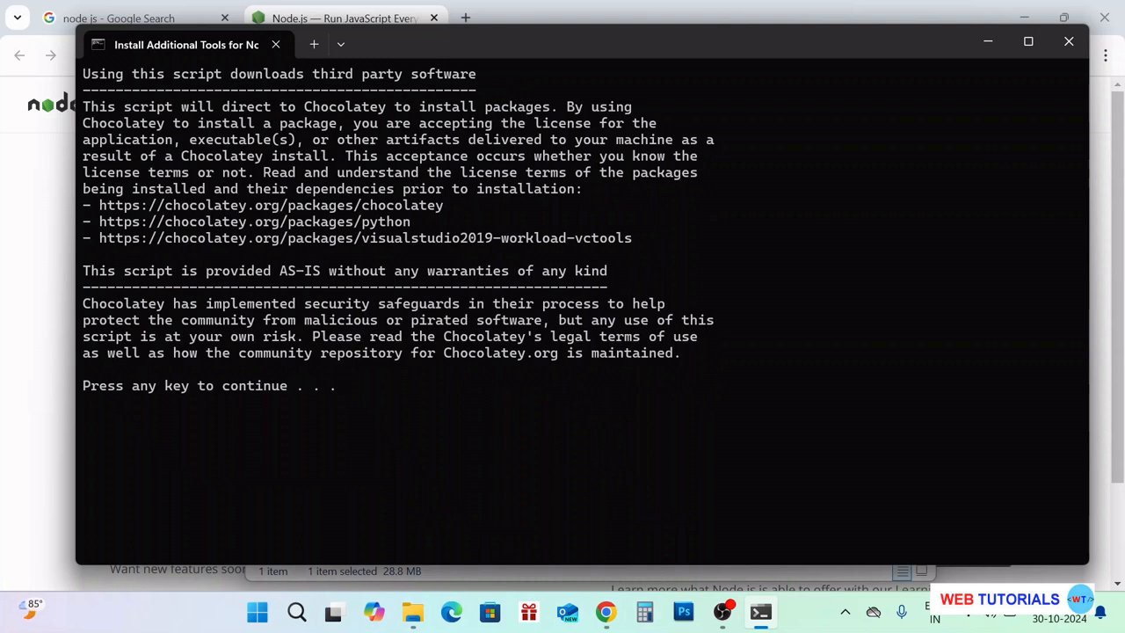
{"action": "key", "text": "Return"}
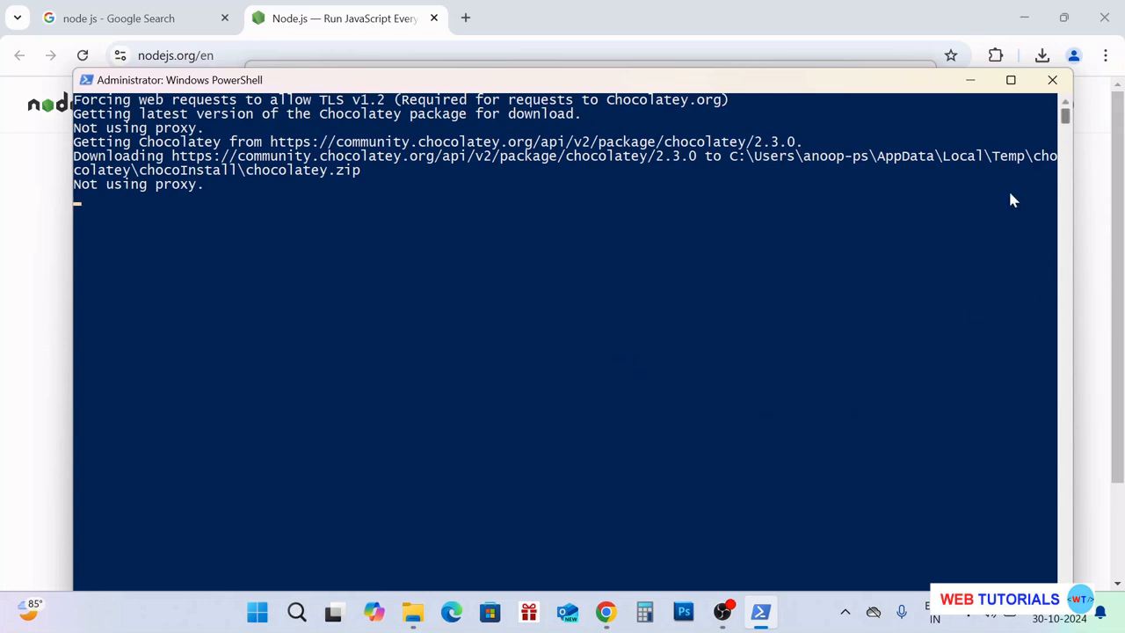
{"action": "left_click", "coordinate": [971, 85]}
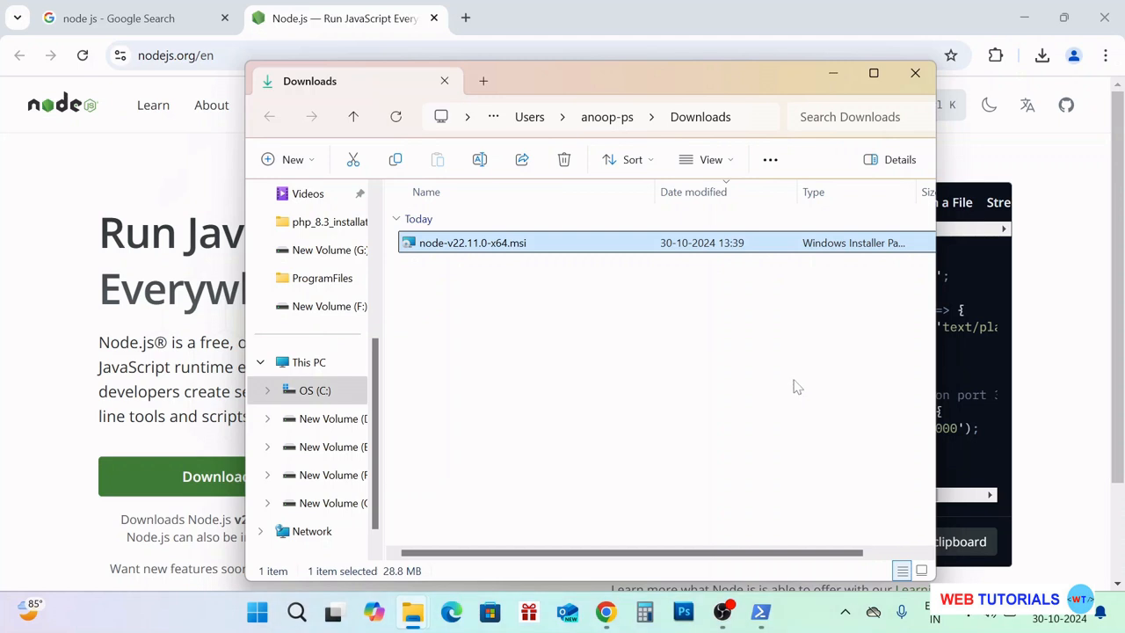
Step: Open Command Prompt through a Windows search and check the installed Node.js version with node --version
{"action": "left_click", "coordinate": [297, 612]}
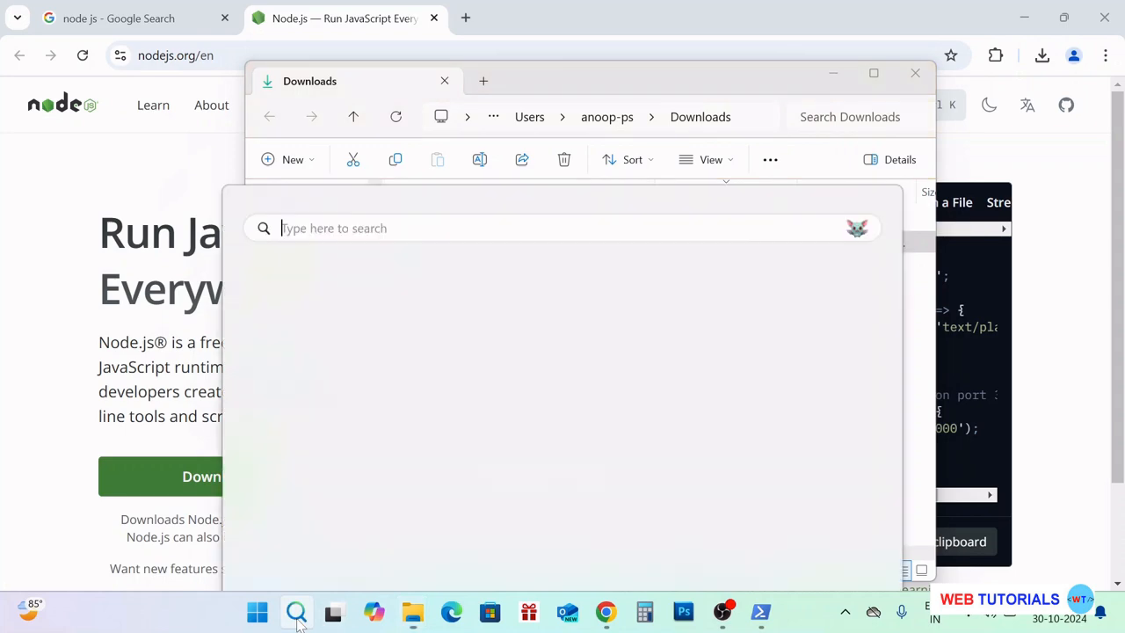
{"action": "type", "text": "cm"}
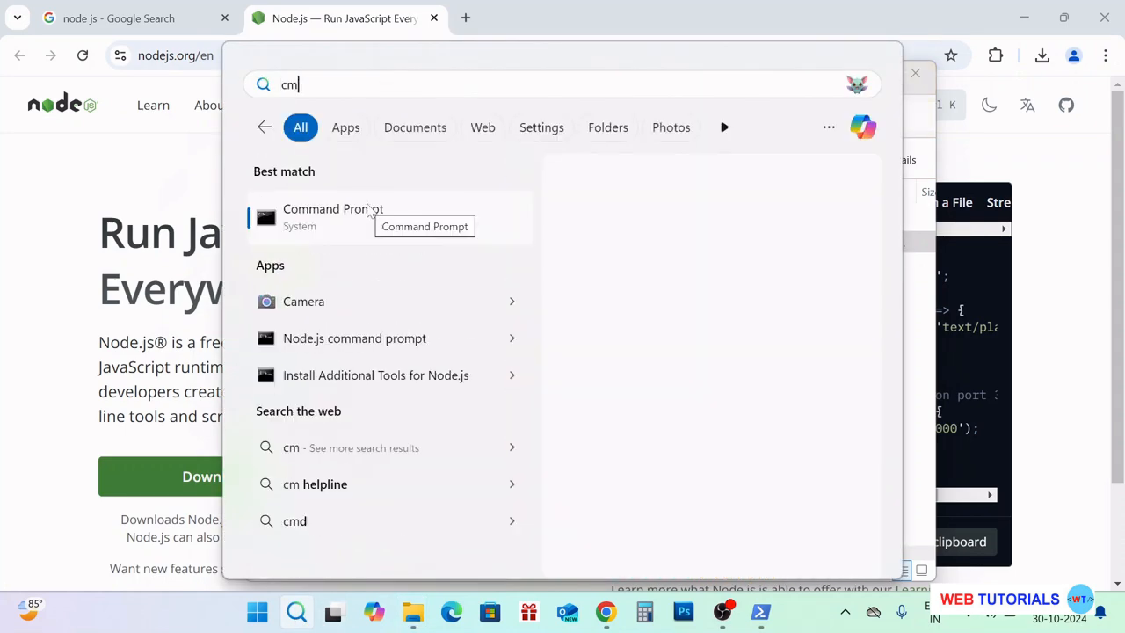
{"action": "left_click", "coordinate": [316, 215]}
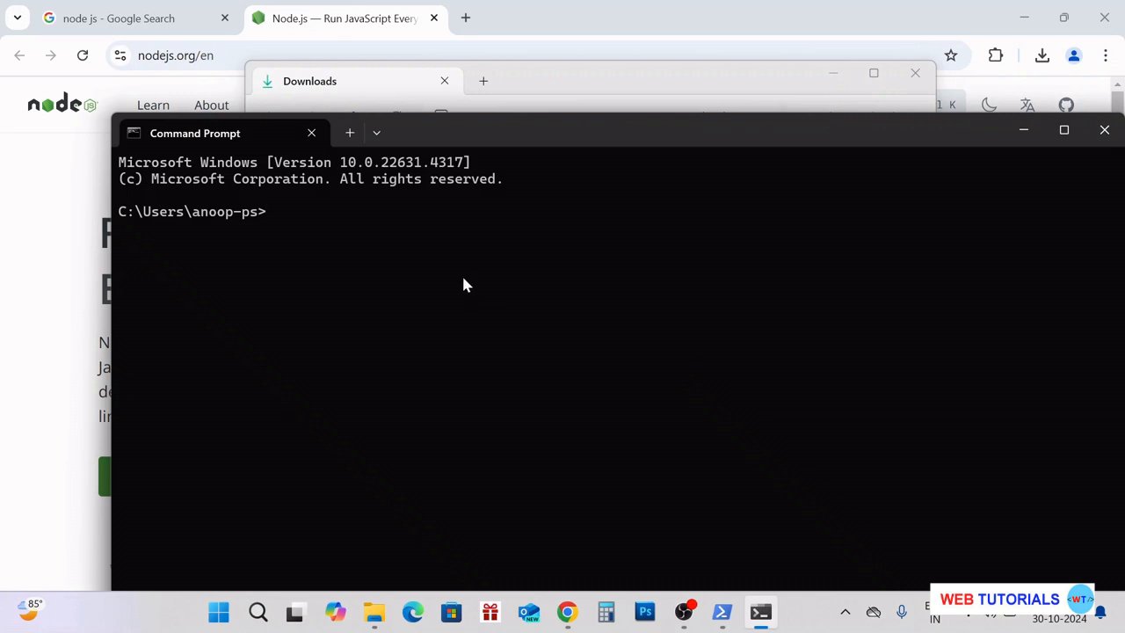
{"action": "type", "text": "node --version"}
{"action": "key", "text": "Return"}
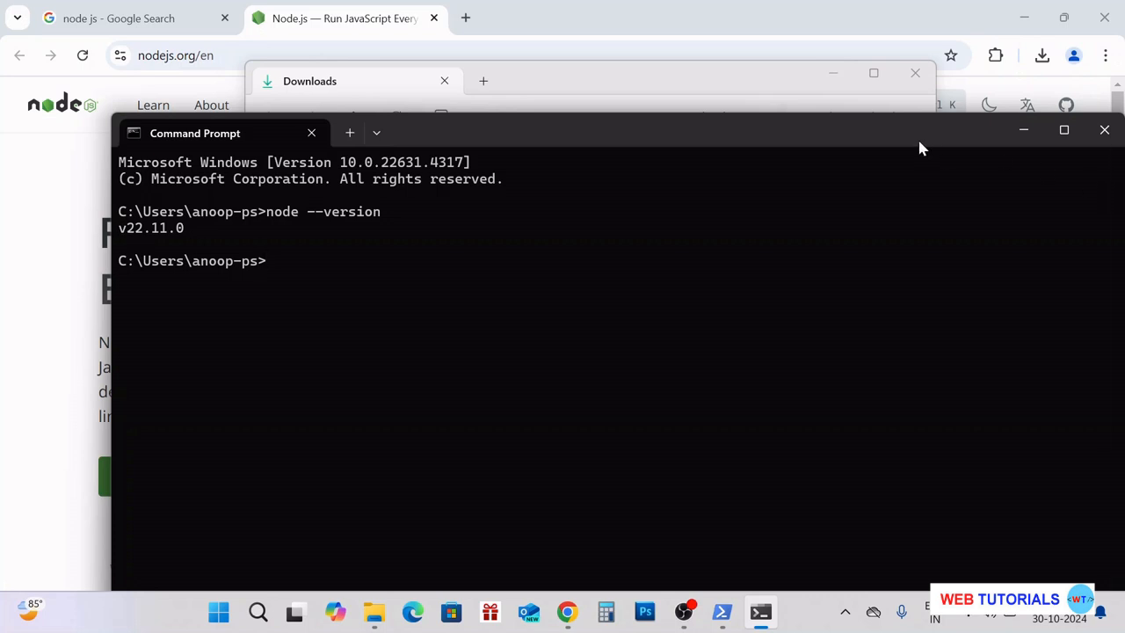
Step: Move the Command Prompt window slightly higher and check the installed npm version with npm --version
{"action": "left_click_drag", "start_coordinate": [917, 136], "coordinate": [852, 153]}
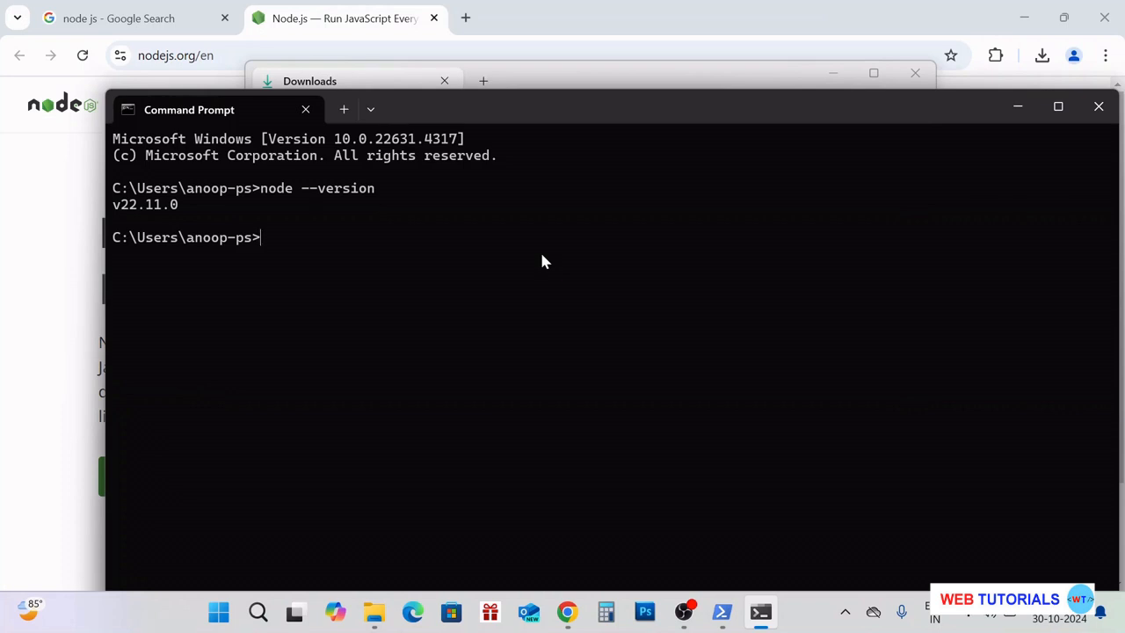
{"action": "type", "text": "npm --version"}
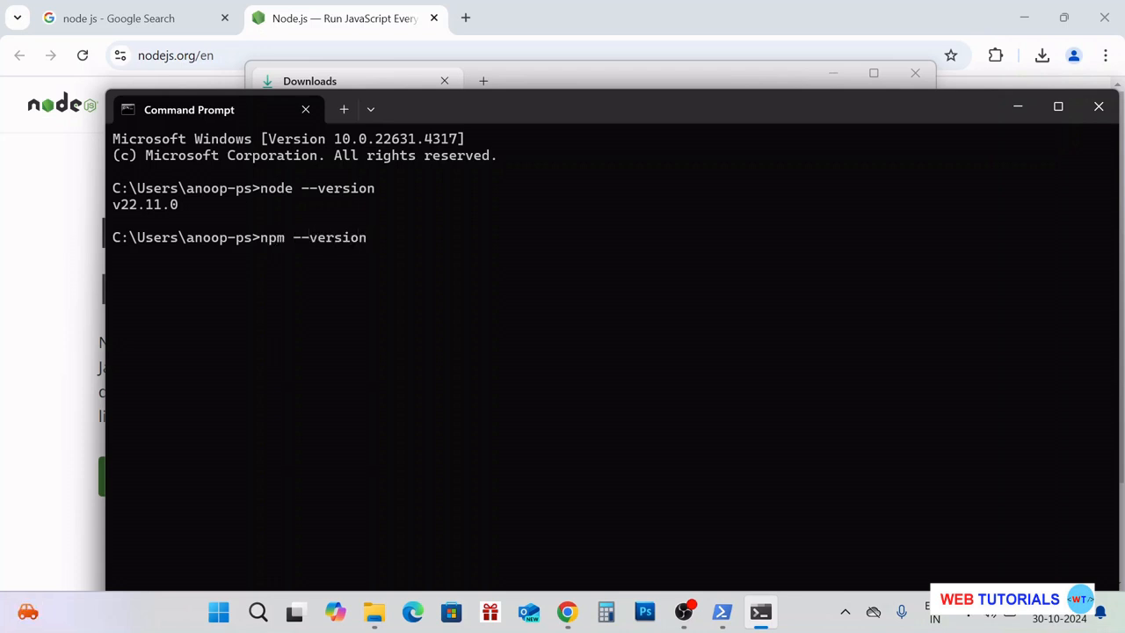
{"action": "key", "text": "Return"}
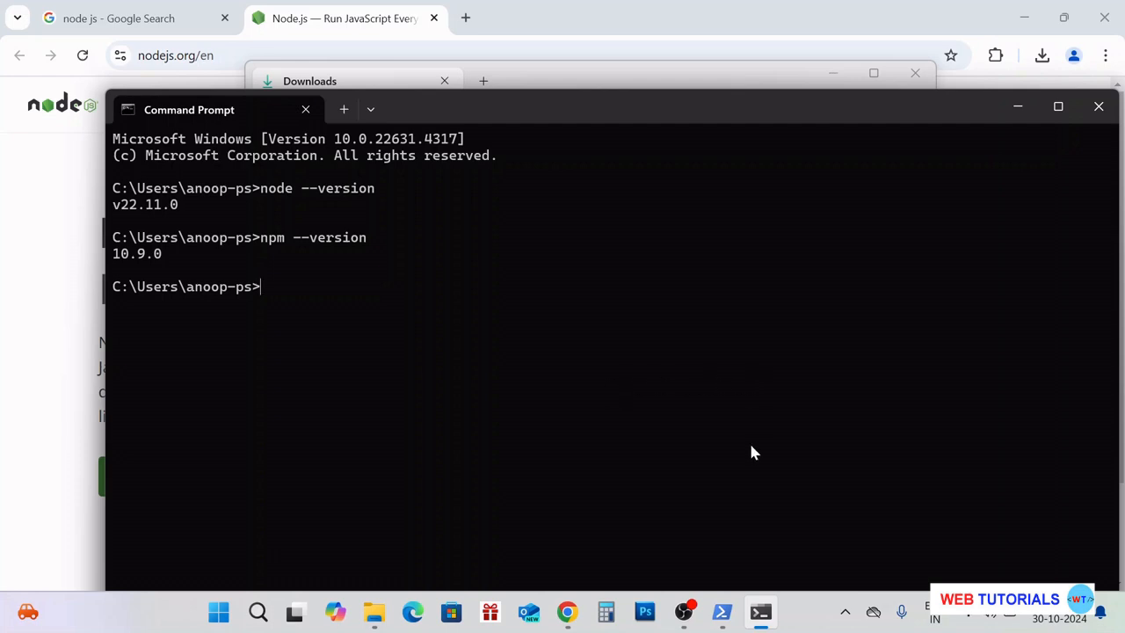
Step: Switch to the PowerShell window and examine the Chocolatey package installation output for the additional tools
{"action": "left_click", "coordinate": [722, 612]}
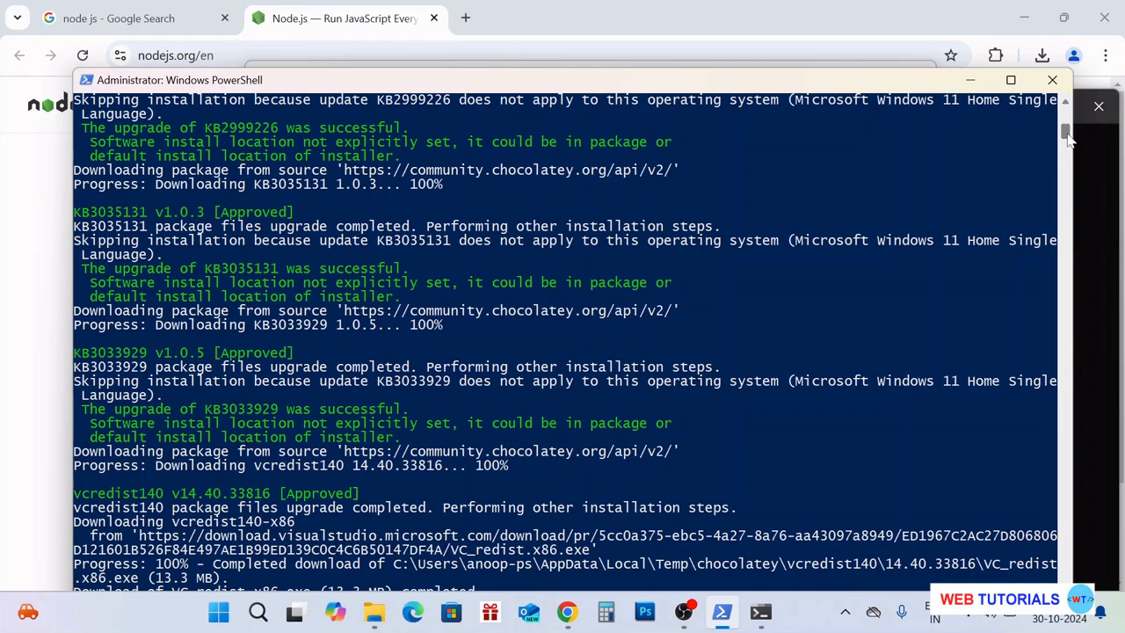
{"action": "mouse_move", "coordinate": [1067, 141]}
{"action": "left_mouse_down"}
{"action": "mouse_move", "coordinate": [1067, 206]}
{"action": "mouse_move", "coordinate": [1064, 130]}
{"action": "left_mouse_up"}
{"action": "scroll", "coordinate": [904, 231], "scroll_direction": "down", "scroll_amount": 3}
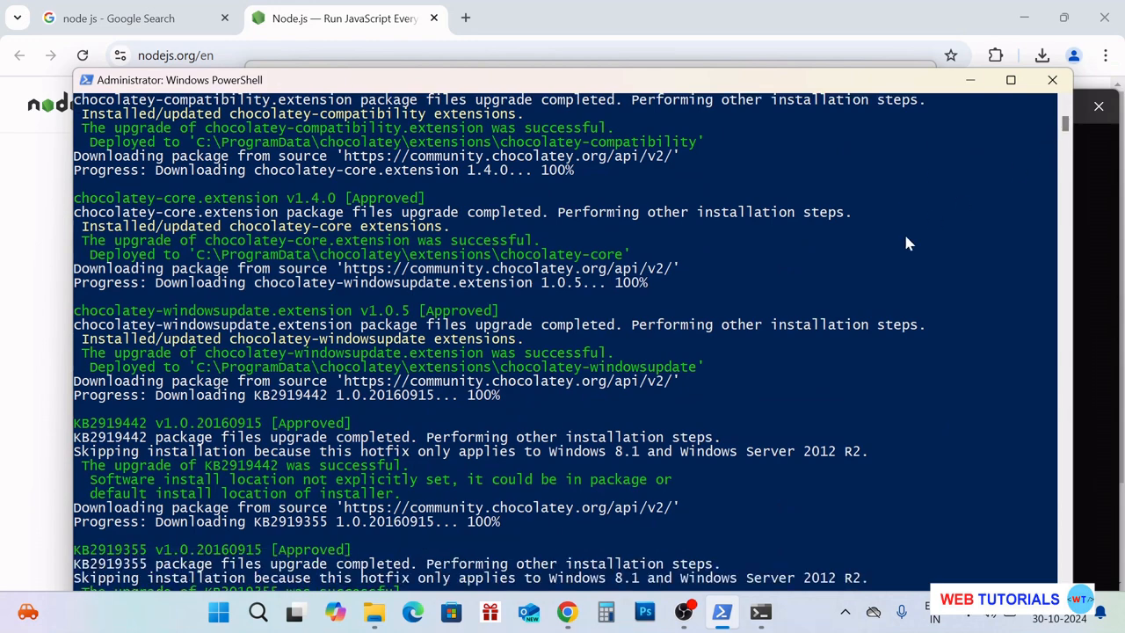
{"action": "scroll", "coordinate": [908, 243], "scroll_direction": "down", "scroll_amount": 1}
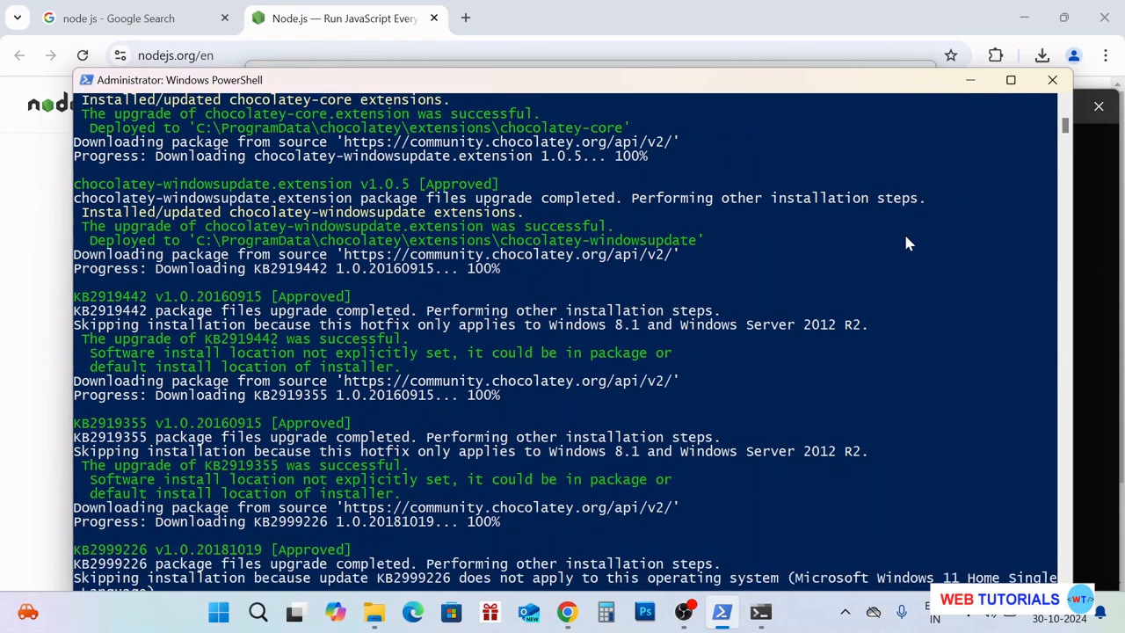
{"action": "scroll", "coordinate": [905, 246], "scroll_direction": "down", "scroll_amount": 7}
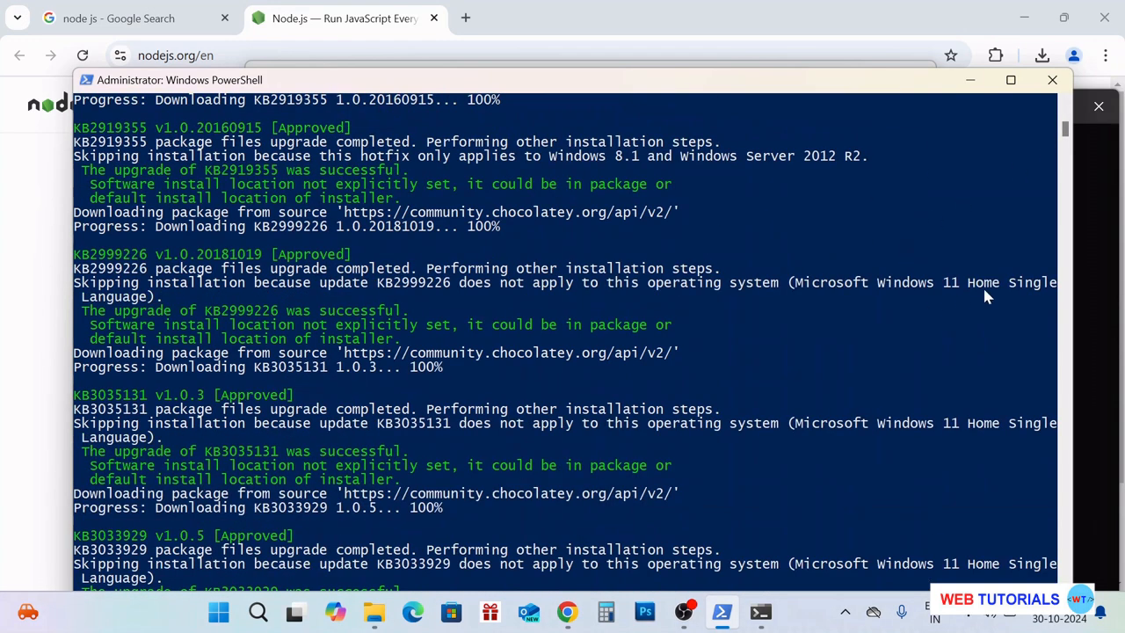
{"action": "mouse_move", "coordinate": [1065, 132]}
{"action": "left_mouse_down"}
{"action": "mouse_move", "coordinate": [1067, 170]}
{"action": "mouse_move", "coordinate": [1066, 128]}
{"action": "left_mouse_up"}
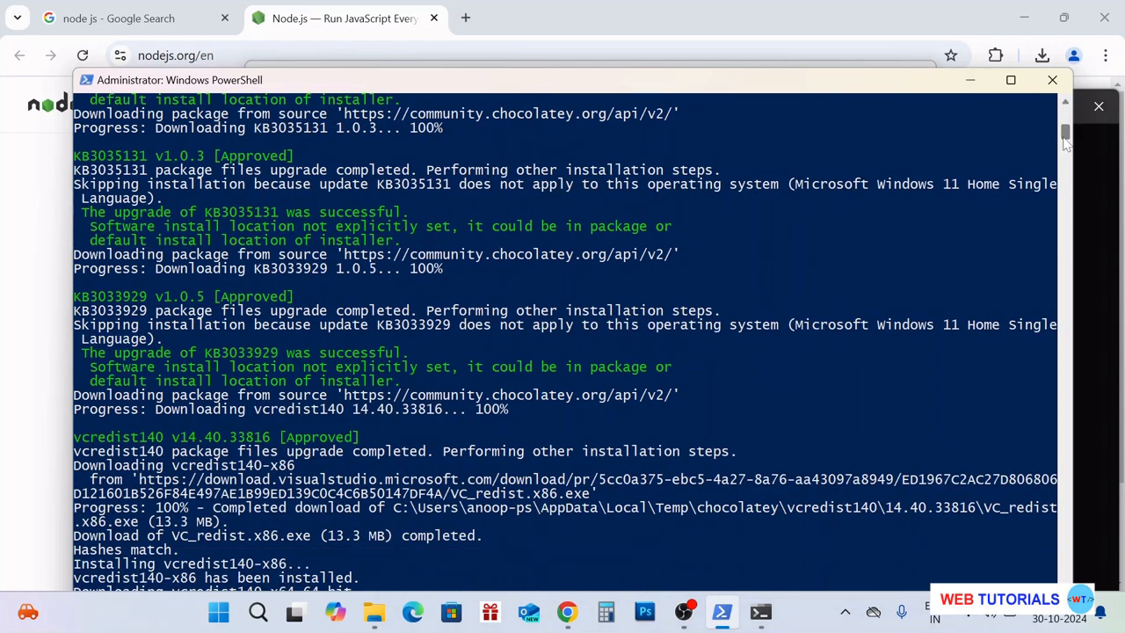
{"action": "left_click_drag", "start_coordinate": [1065, 141], "coordinate": [1065, 141]}
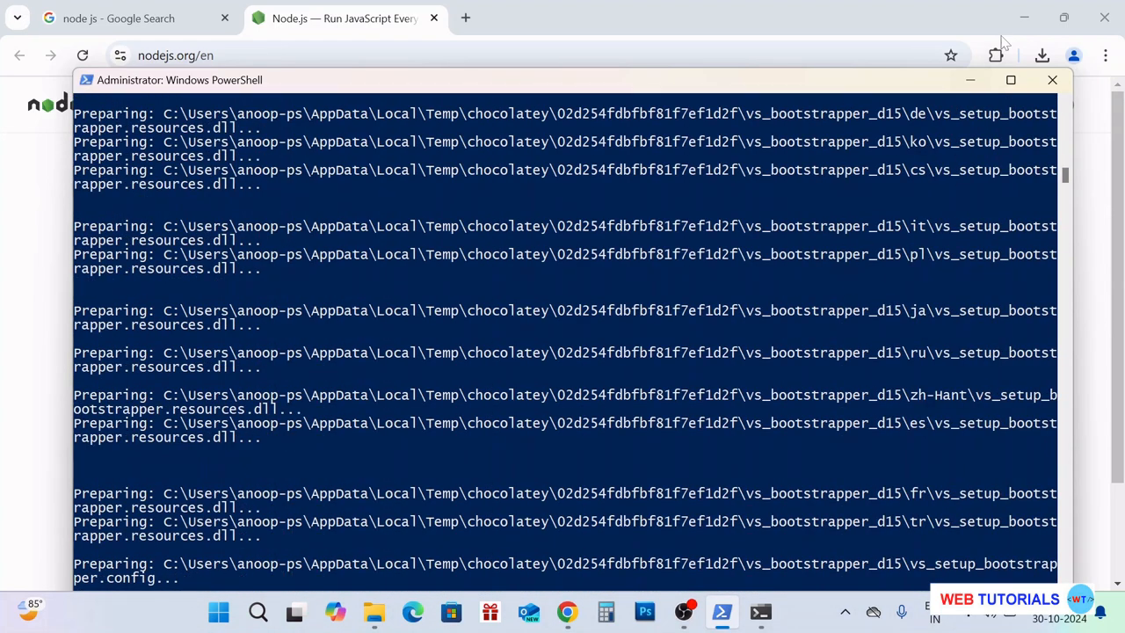
Step: Minimize the PowerShell window, bring Command Prompt back to the front and move it higher on the screen
{"action": "left_click", "coordinate": [977, 83]}
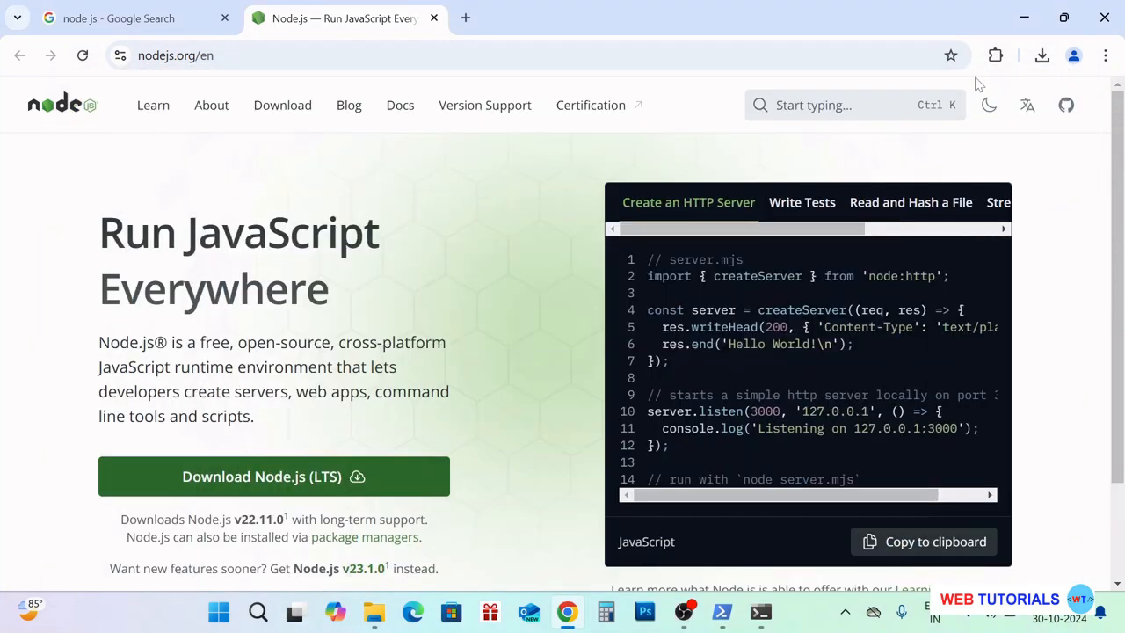
{"action": "left_click", "coordinate": [760, 612]}
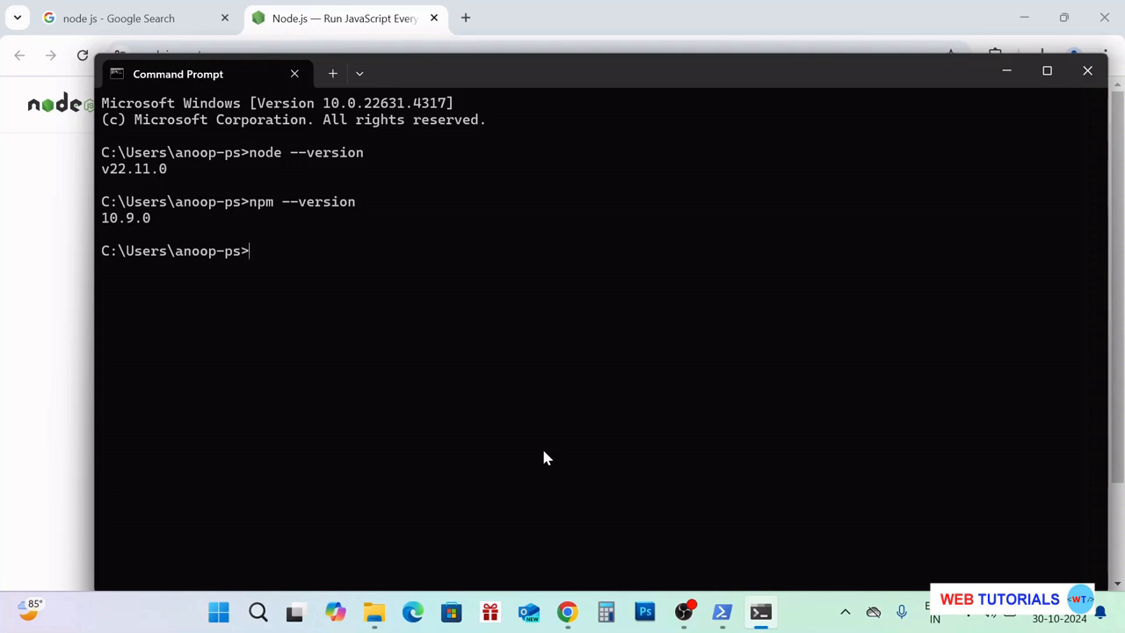
{"action": "left_click_drag", "start_coordinate": [834, 64], "coordinate": [817, 39]}
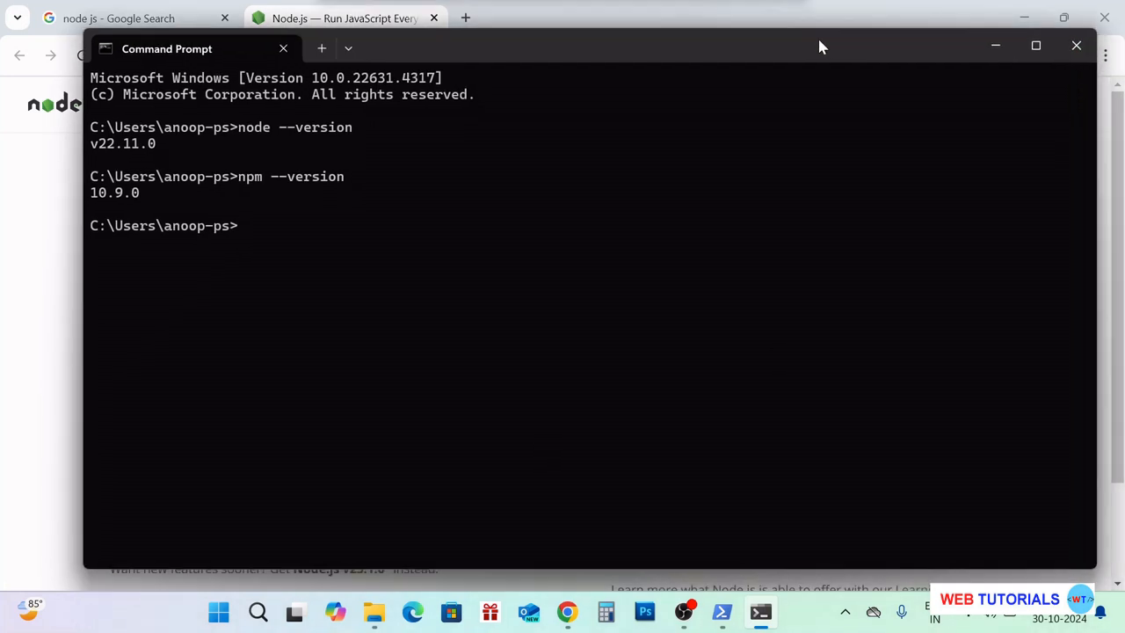